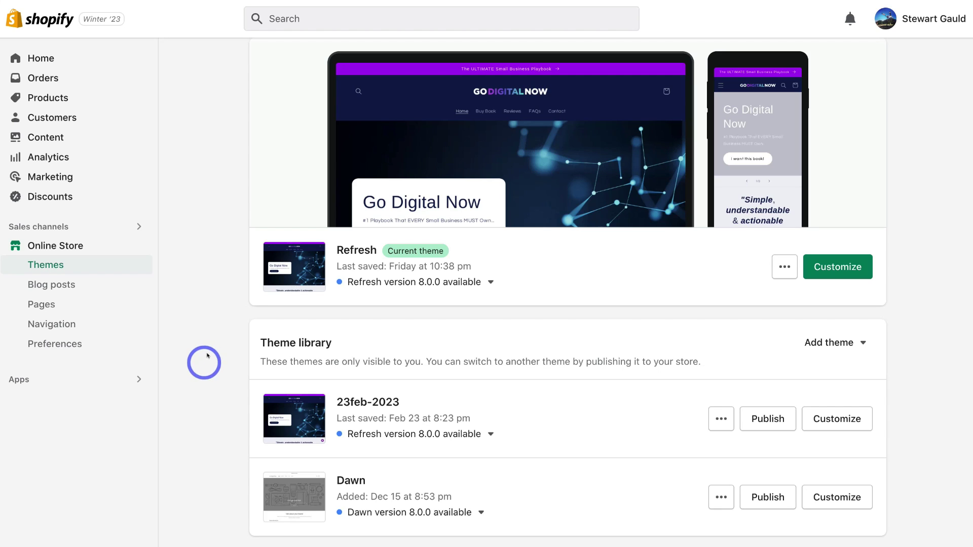
# Step: Search sales channels for 'facebook' and run the search in the Shopify App Store
pyautogui.click(122, 225)
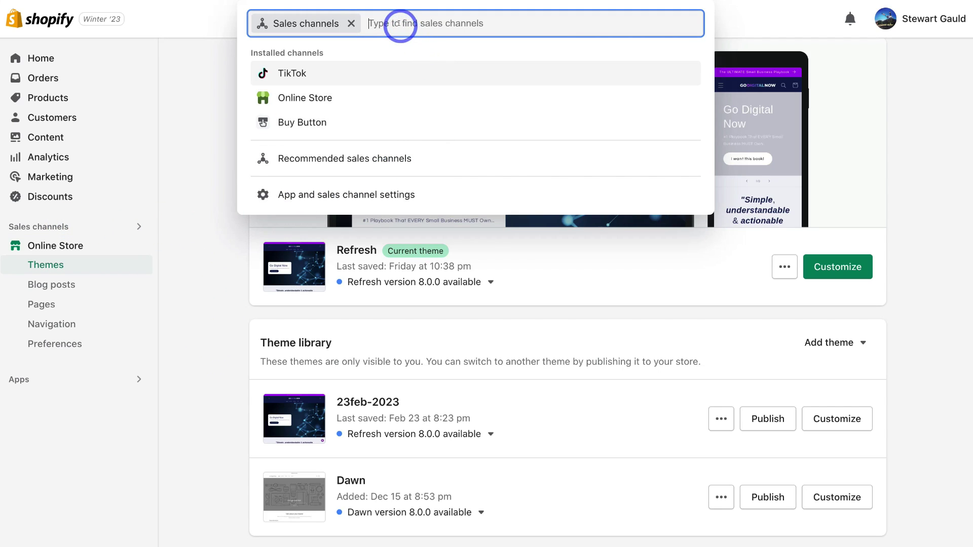
pyautogui.write('facebook')
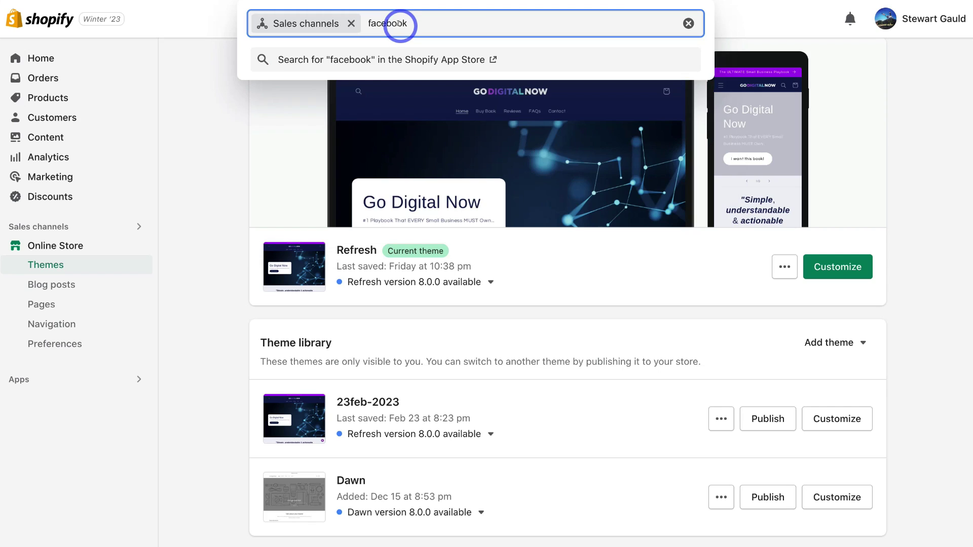
pyautogui.click(469, 59)
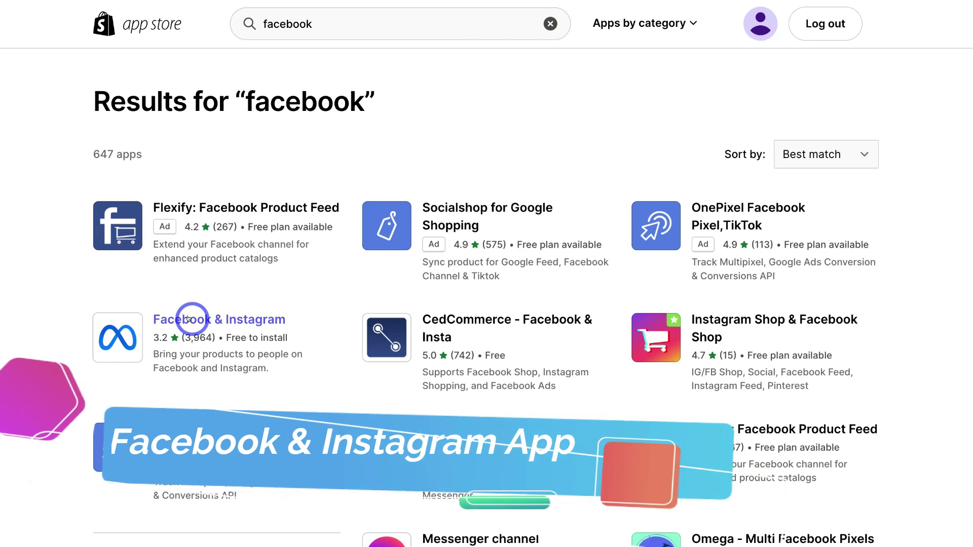
# Step: Open the Facebook & Instagram app by Meta and choose to add it
pyautogui.click(218, 319)
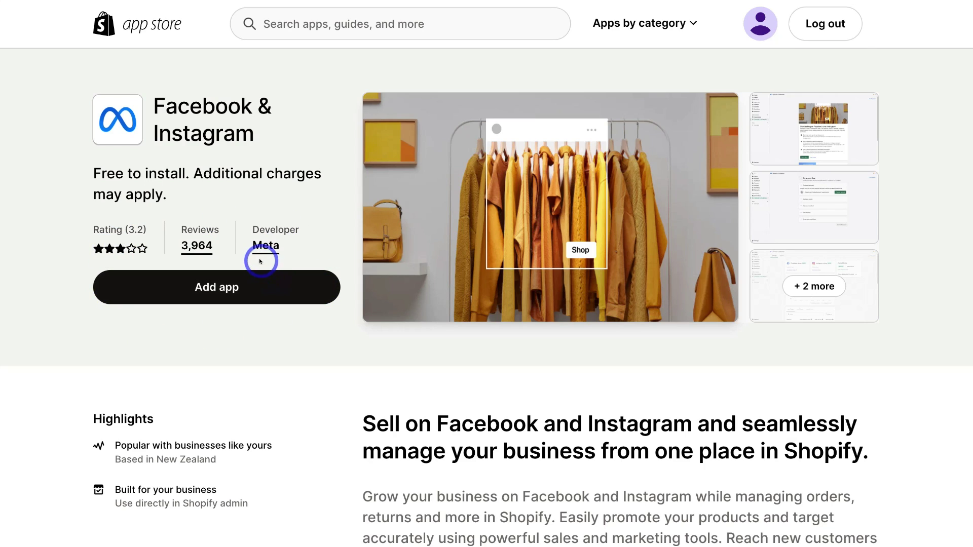
pyautogui.click(256, 290)
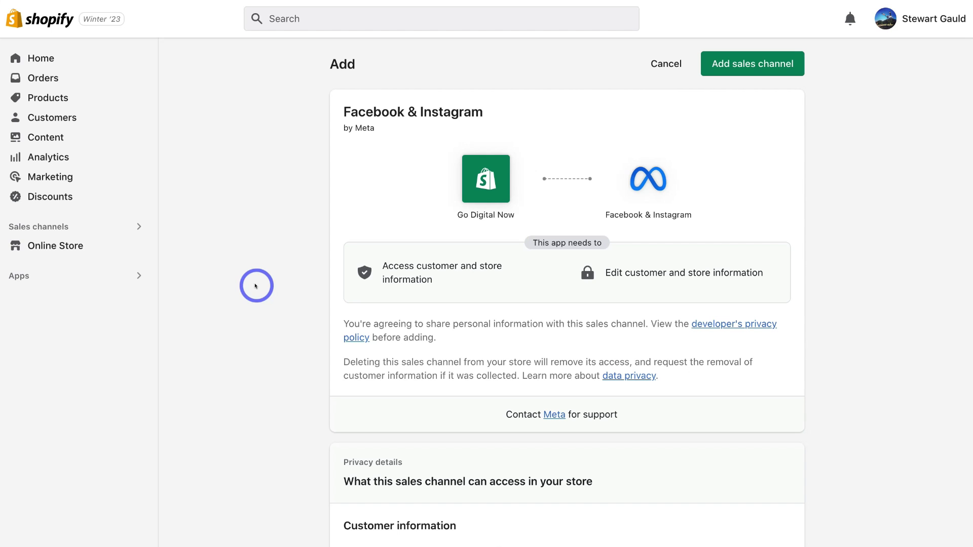
# Step: Install the Facebook & Instagram sales channel, start shop setup, and connect a Facebook account
pyautogui.click(736, 70)
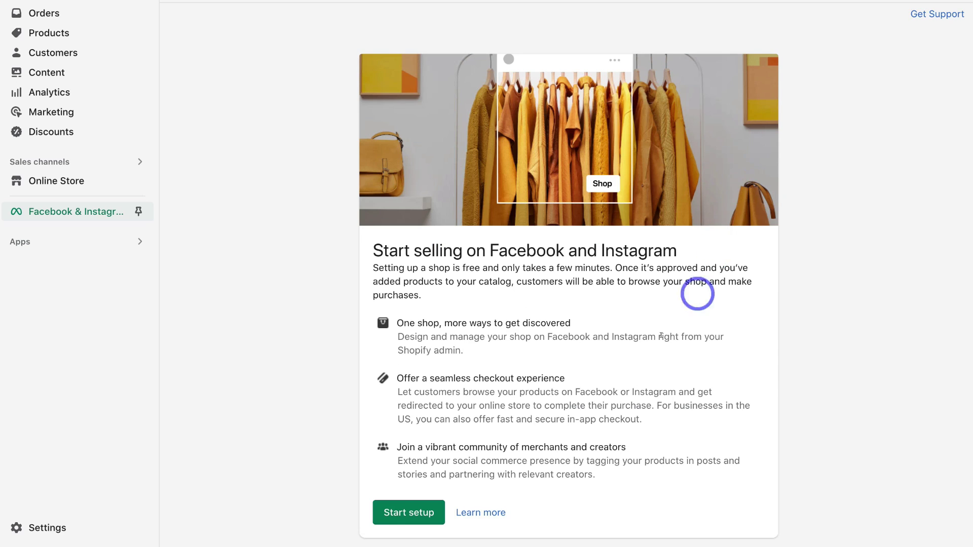
pyautogui.click(384, 512)
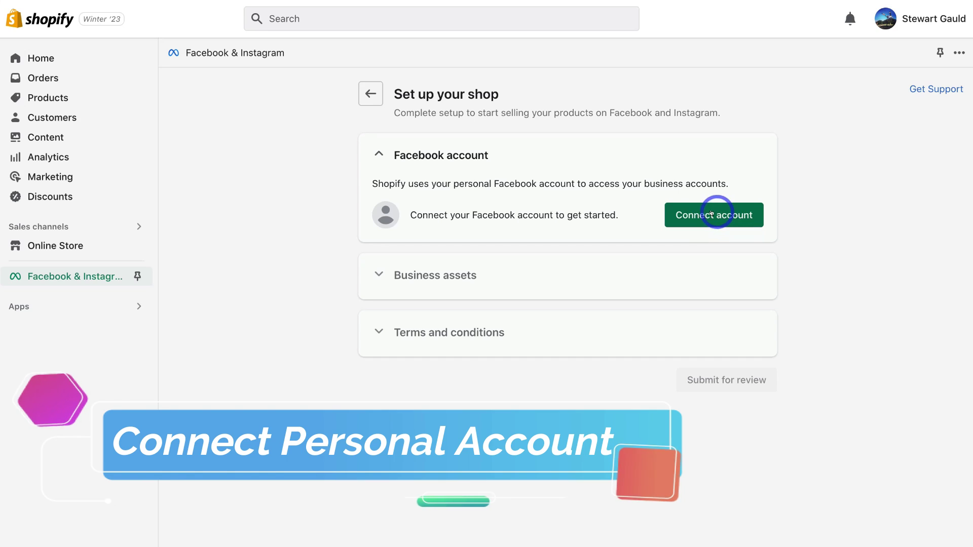
pyautogui.click(724, 217)
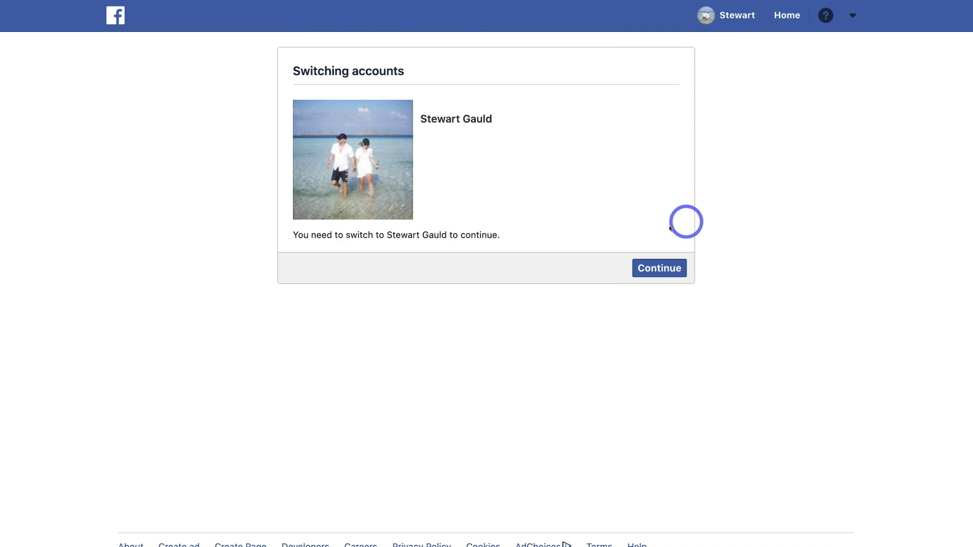
# Step: Switch to and confirm the personal Facebook account, then allow sharing business assets with Shopify
pyautogui.click(656, 268)
pyautogui.click(451, 415)
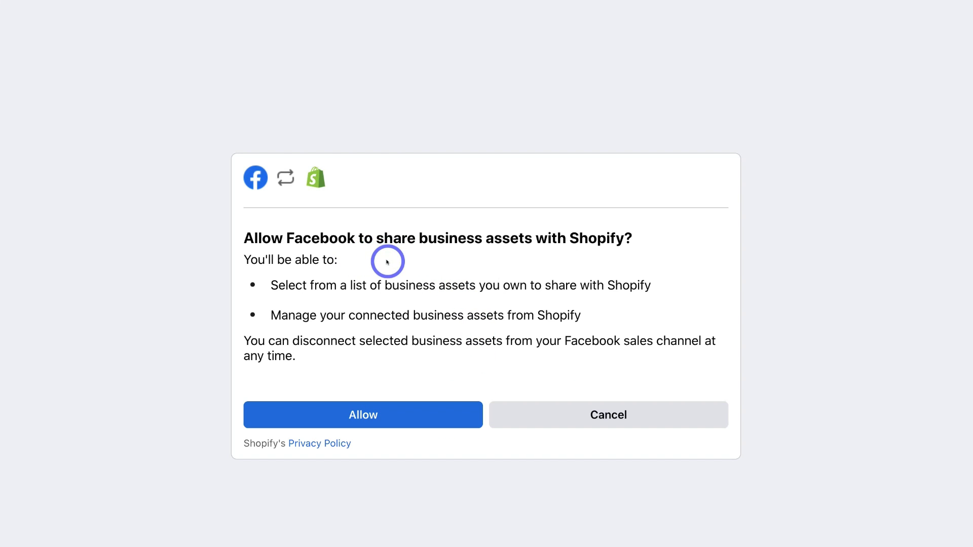
pyautogui.click(385, 416)
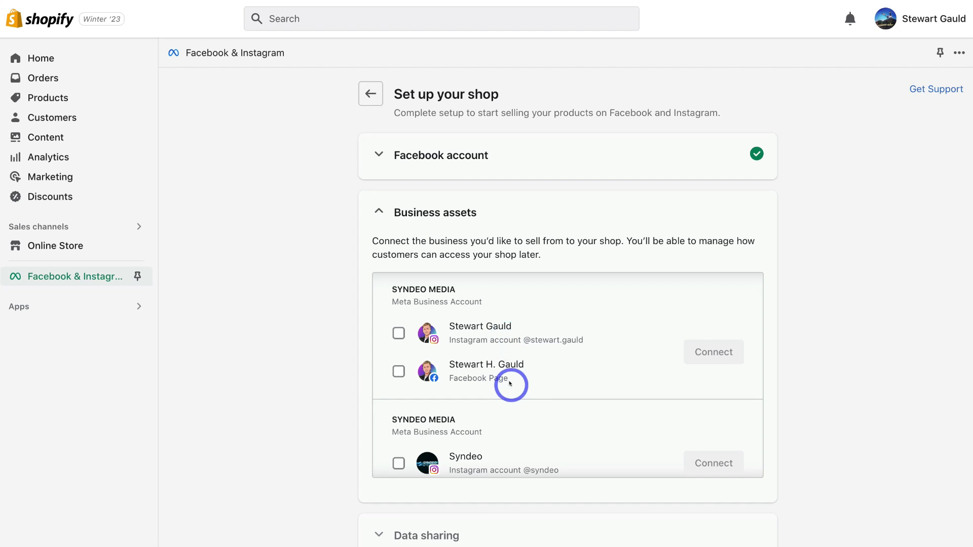
# Step: Connect the Instagram account and Facebook Page as business assets, then enable data sharing
pyautogui.click(399, 333)
pyautogui.click(395, 369)
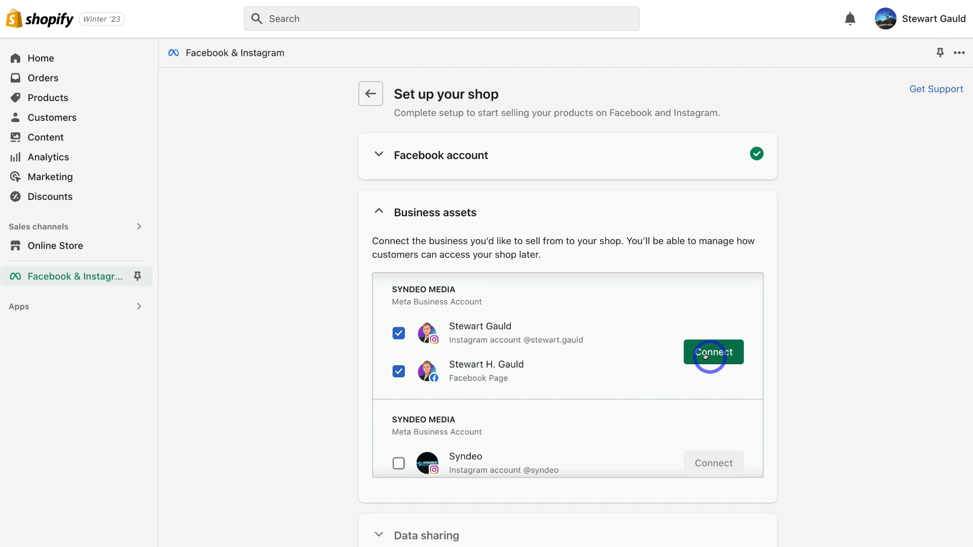
pyautogui.scroll(1, 706, 357)
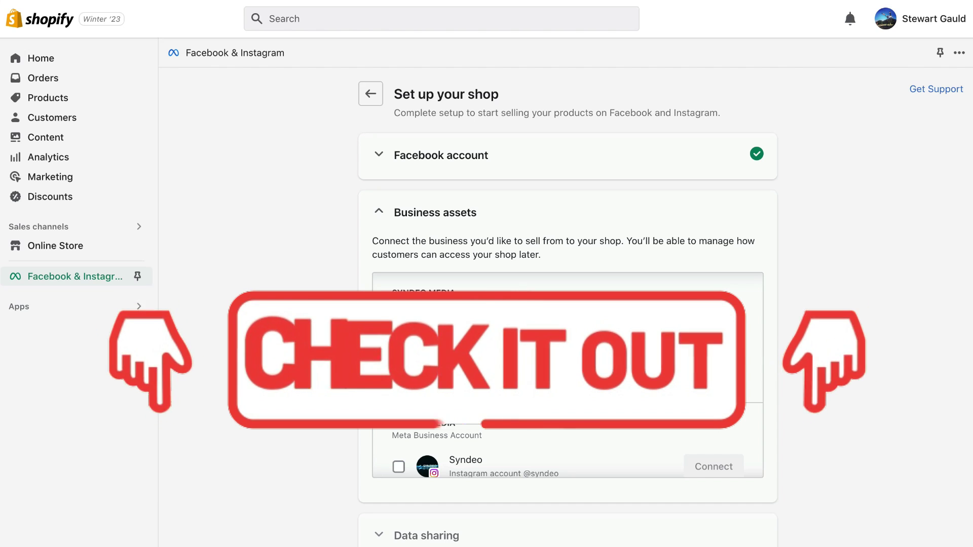
pyautogui.click(706, 356)
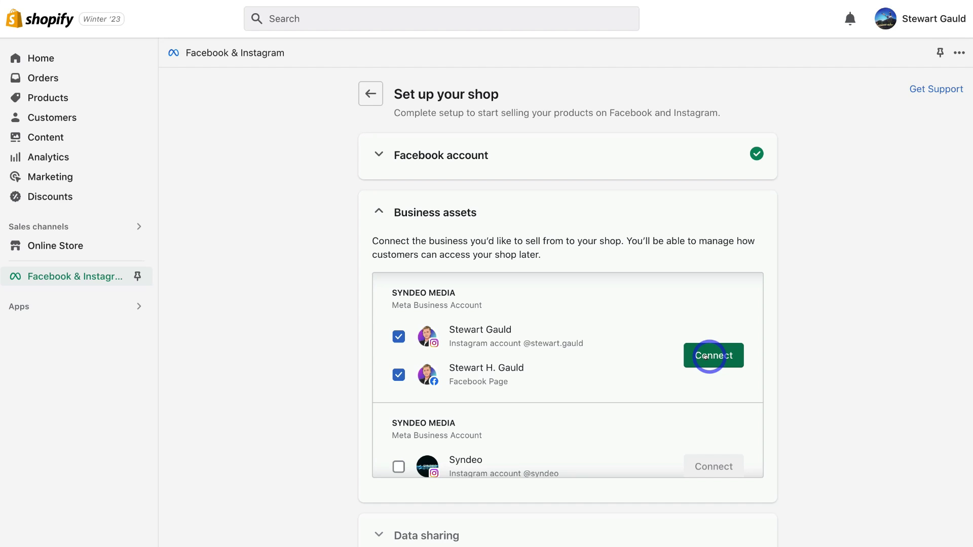
pyautogui.click(709, 357)
pyautogui.click(715, 359)
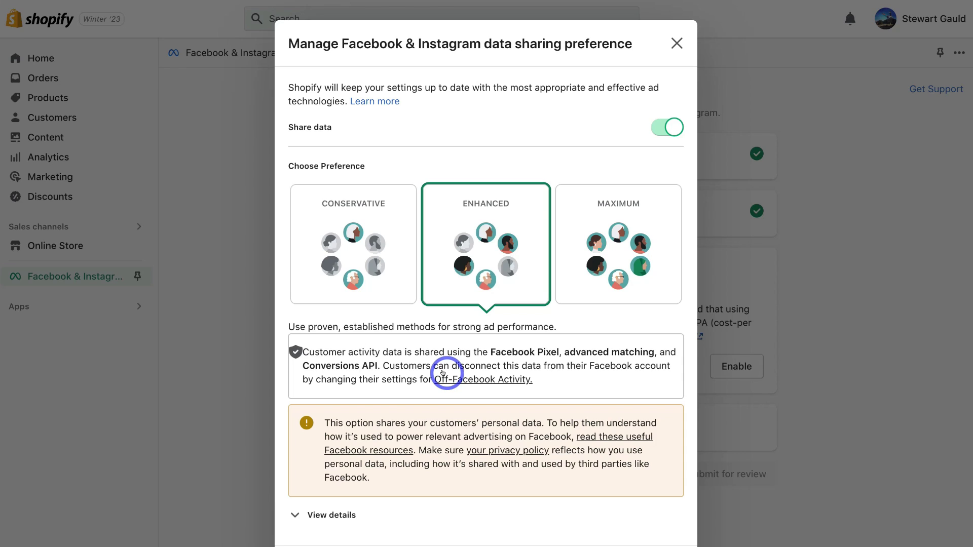
# Step: Save the Enhanced data sharing level, then create and confirm a new Facebook Pixel
pyautogui.click(648, 503)
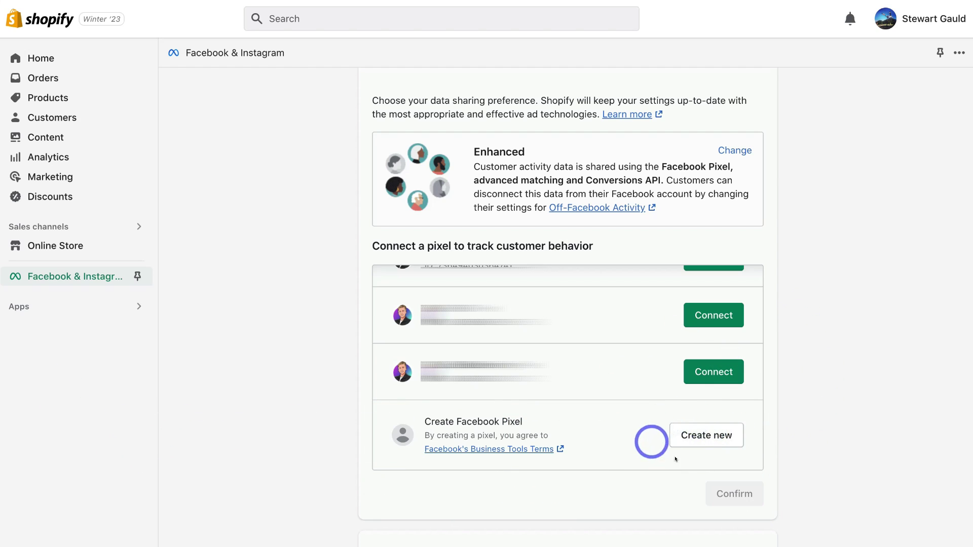
pyautogui.click(717, 440)
pyautogui.click(738, 493)
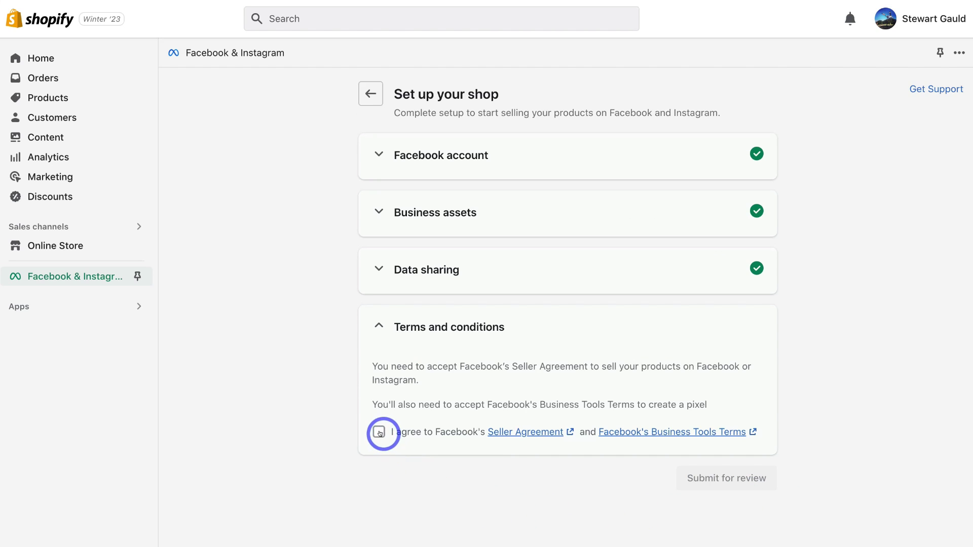
# Step: Accept the Seller Agreement and Business Tools Terms and submit the shop for review
pyautogui.click(379, 432)
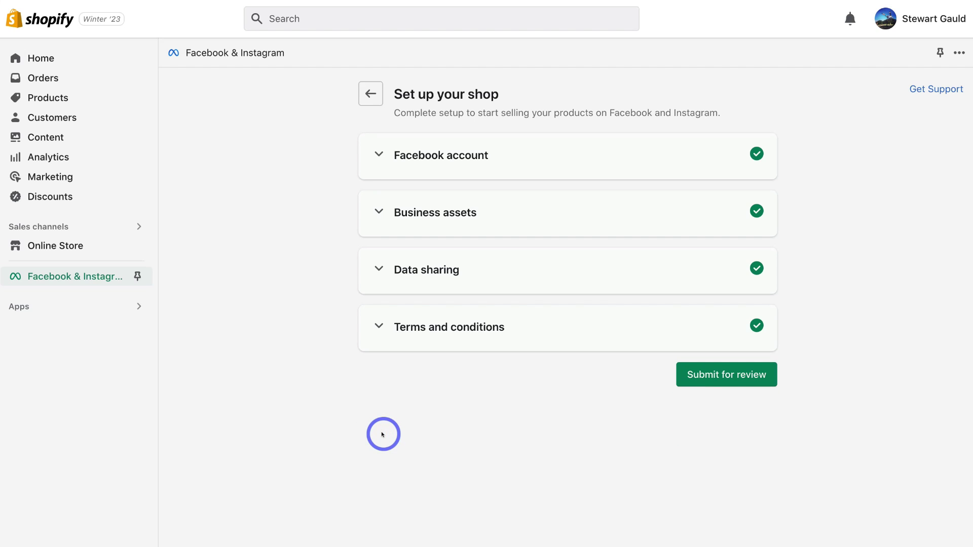
pyautogui.click(686, 383)
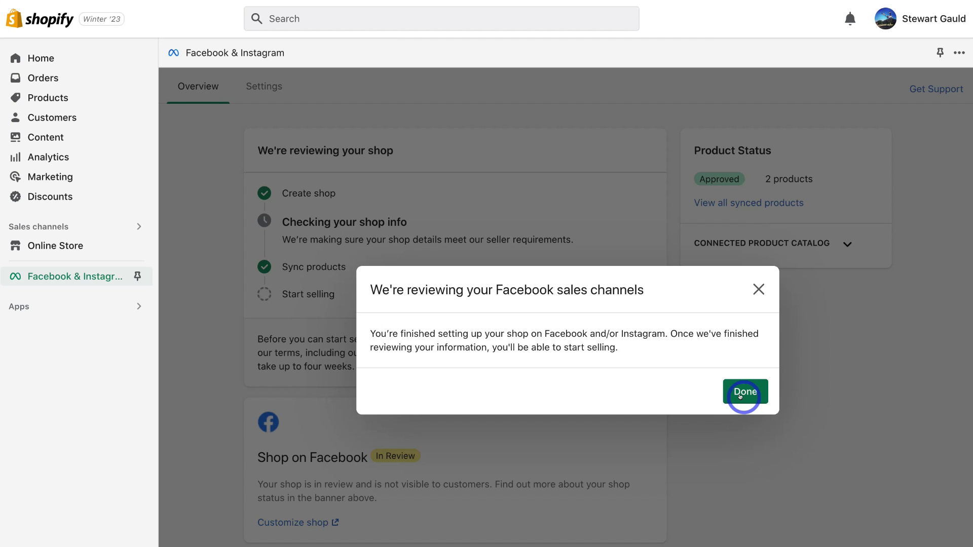
pyautogui.click(741, 394)
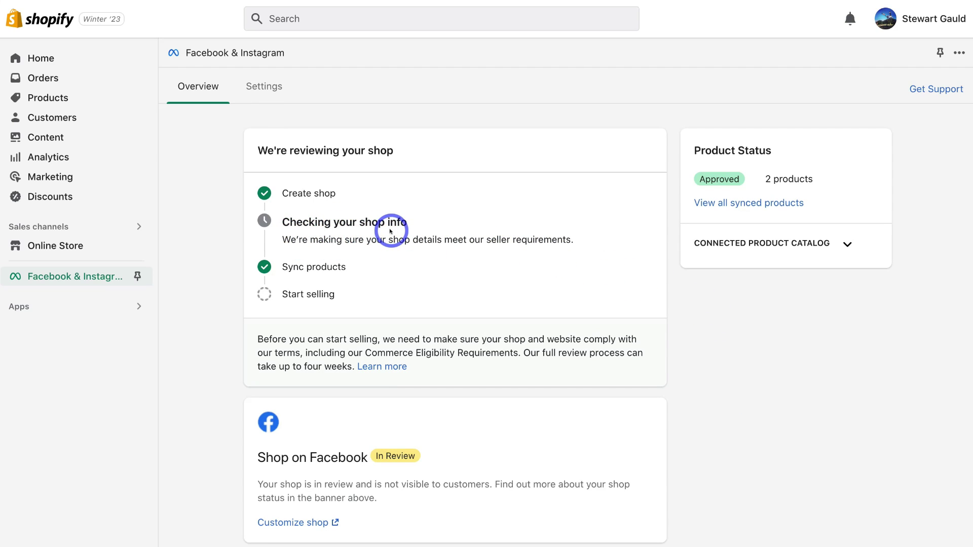
pyautogui.scroll(-5, 390, 231)
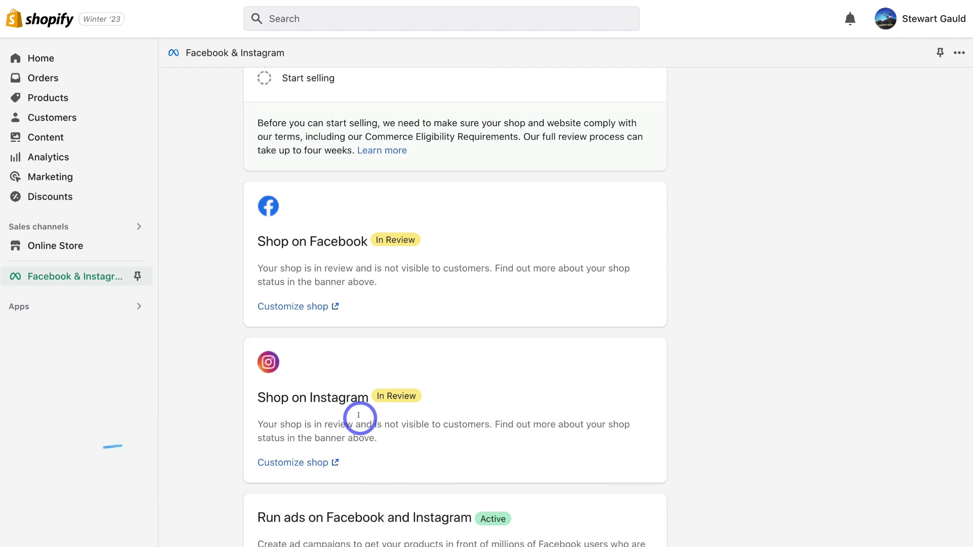
# Step: Customize the Facebook shop, compare Facebook and Instagram previews, and open the full-screen Instagram preview
pyautogui.click(289, 307)
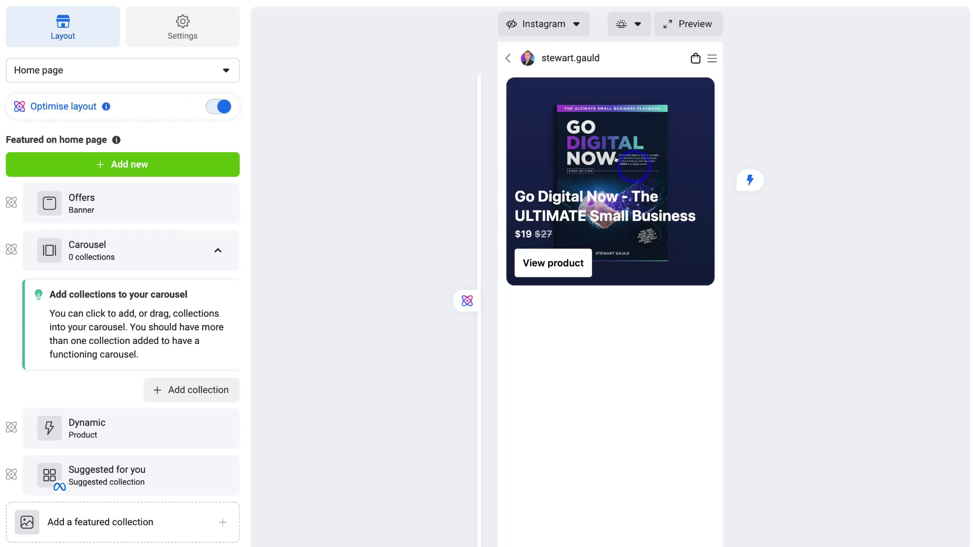
pyautogui.click(566, 25)
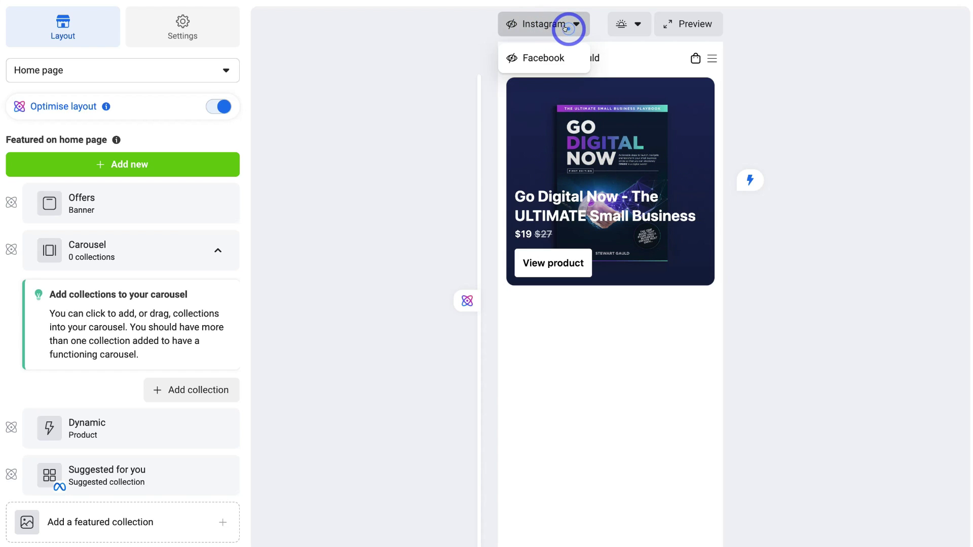
pyautogui.click(549, 57)
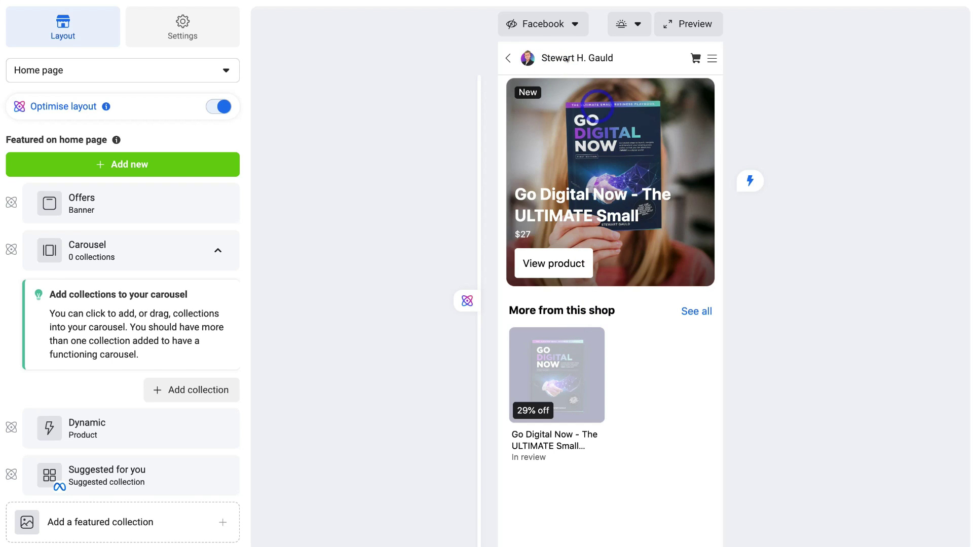
pyautogui.click(548, 24)
pyautogui.click(548, 54)
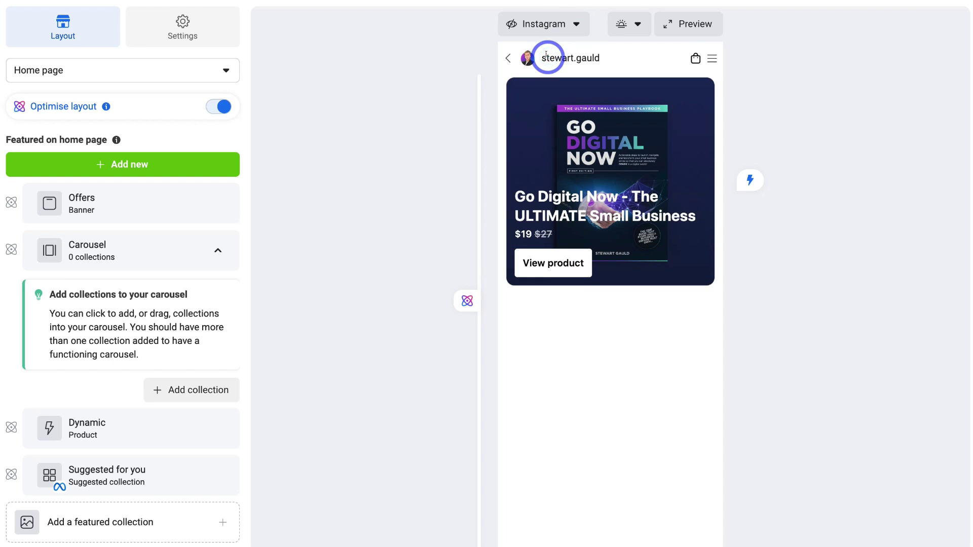
pyautogui.click(682, 28)
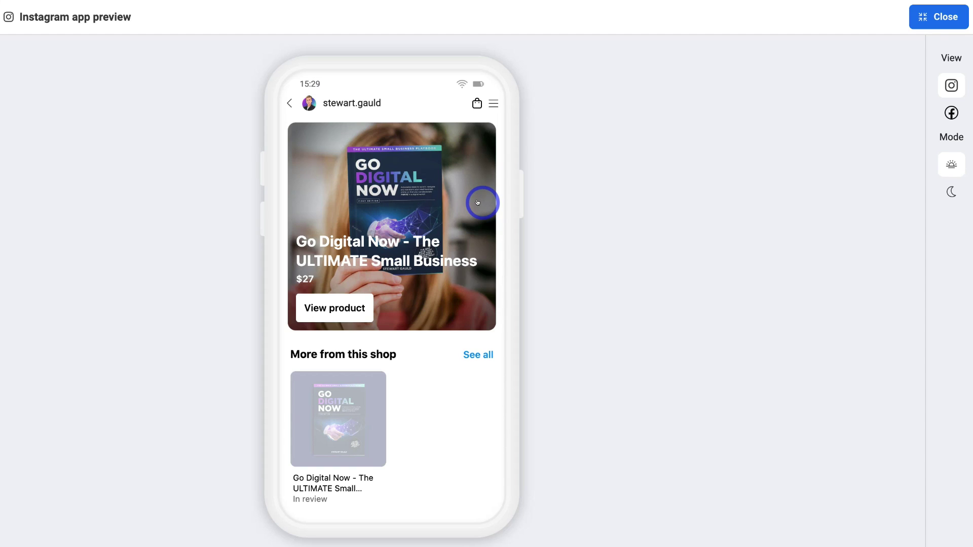
# Step: View the shop in the Facebook app preview, then close it to return to the editor
pyautogui.click(943, 112)
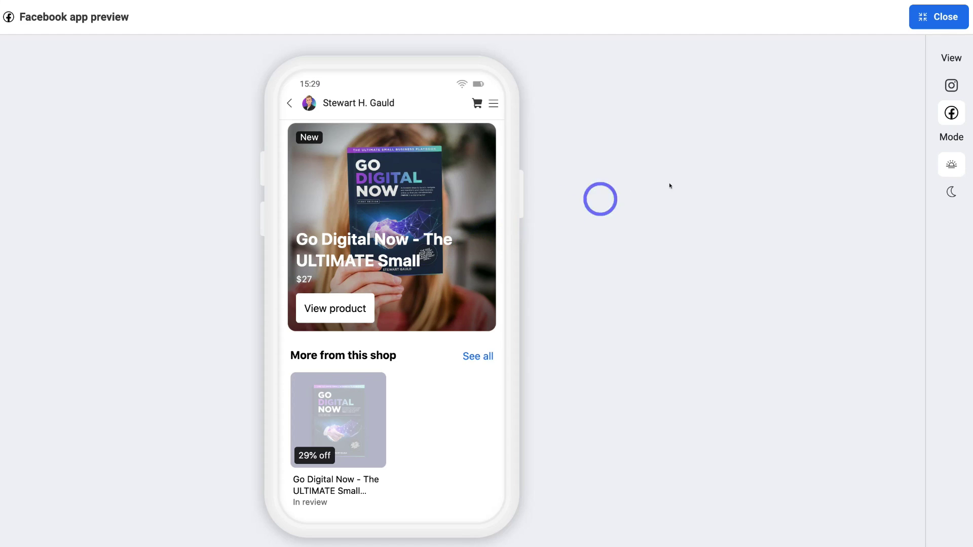
pyautogui.click(938, 17)
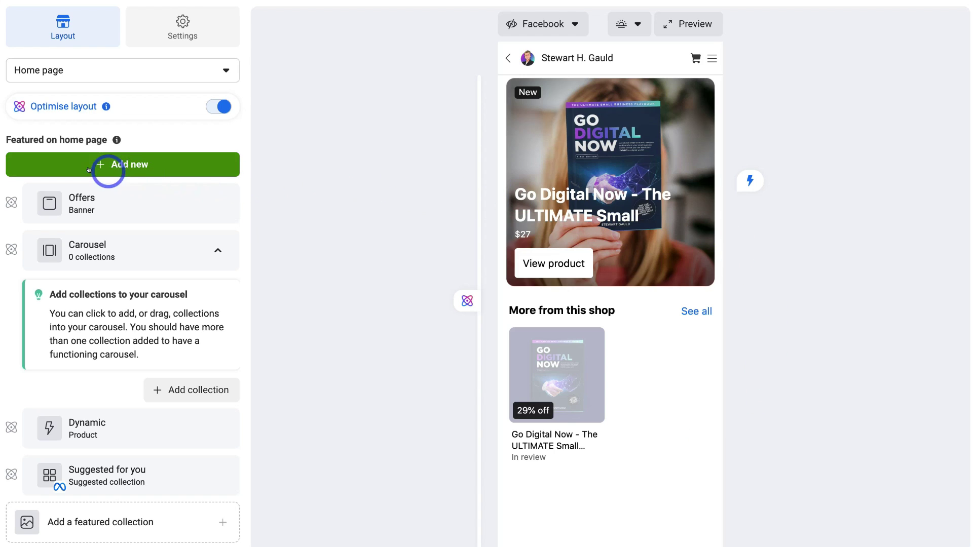
# Step: Review the Add new feature options and page list without changes, then open Shop settings
pyautogui.click(117, 163)
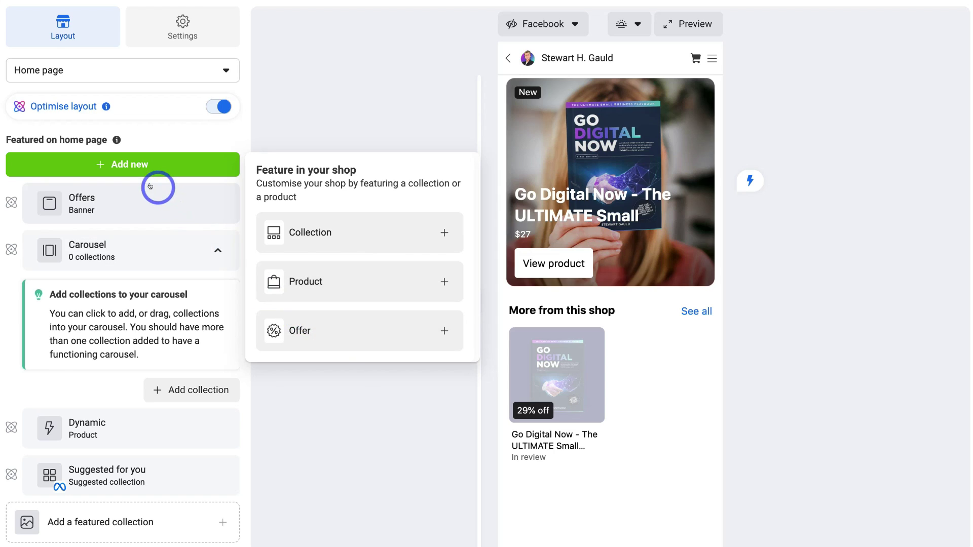
pyautogui.click(174, 139)
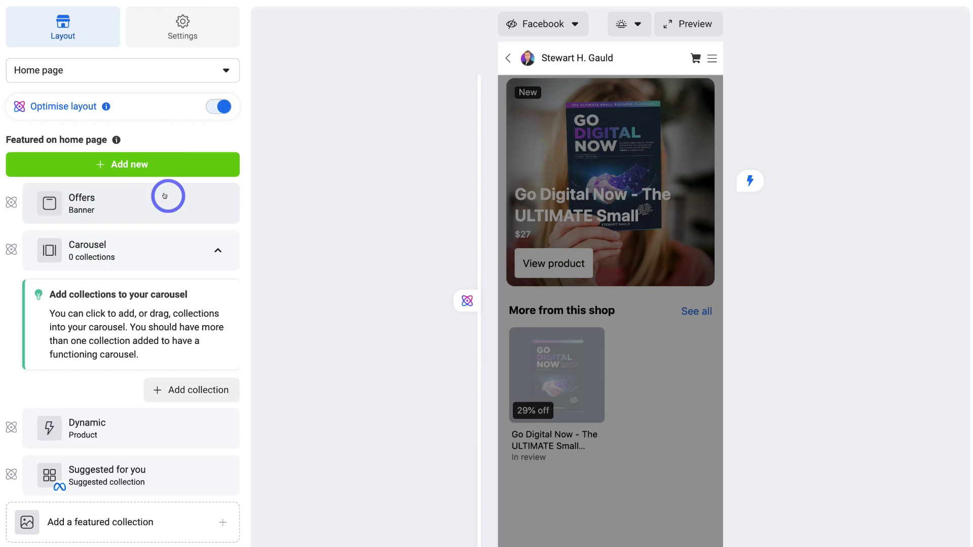
pyautogui.scroll(-1, 144, 266)
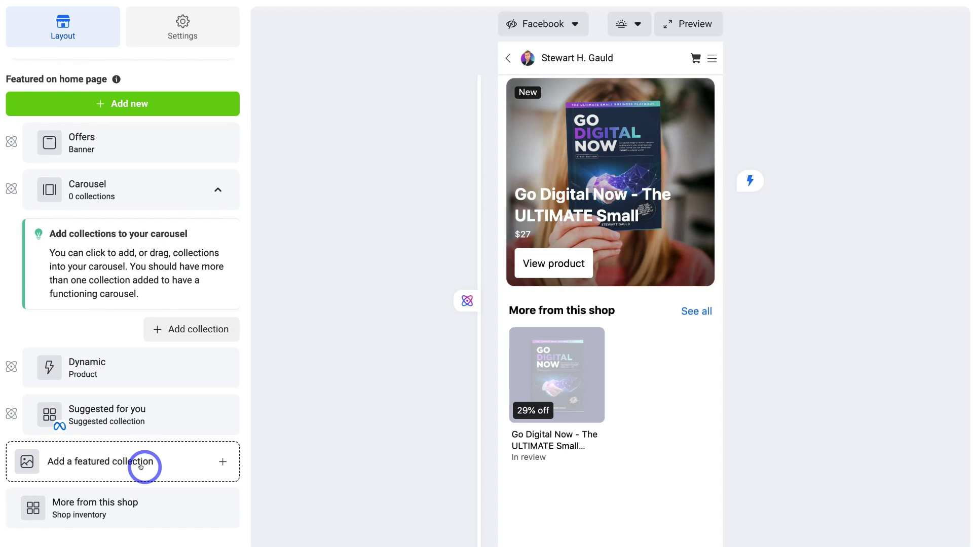
pyautogui.scroll(1, 142, 463)
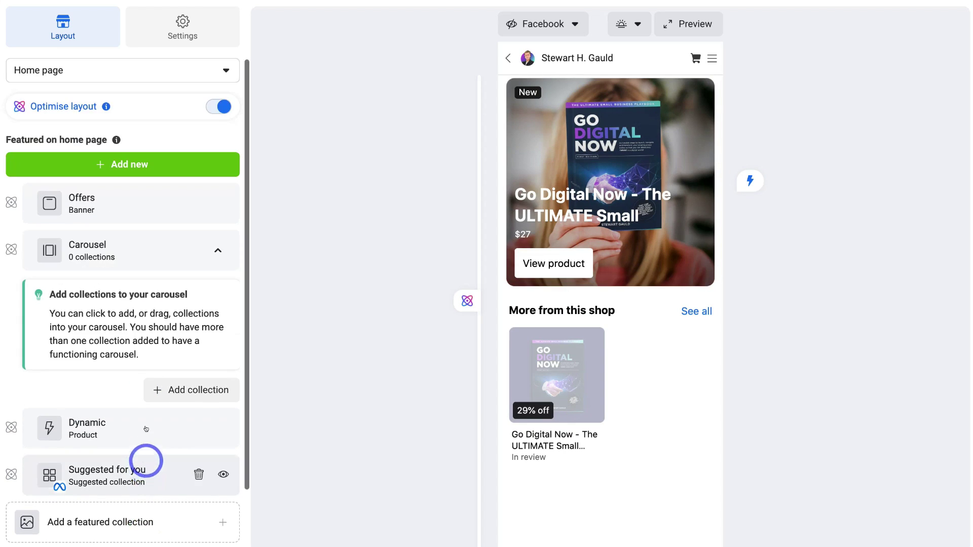
pyautogui.click(110, 70)
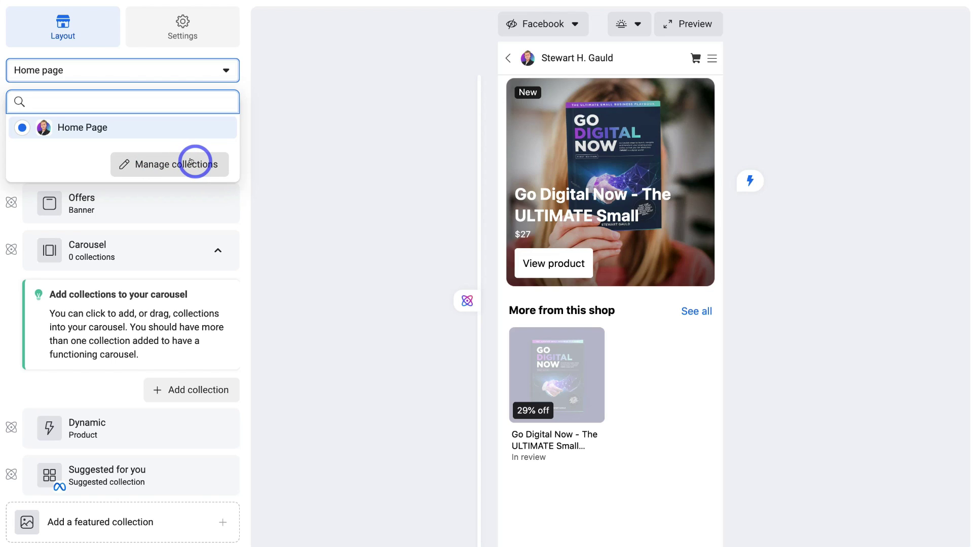
pyautogui.click(281, 152)
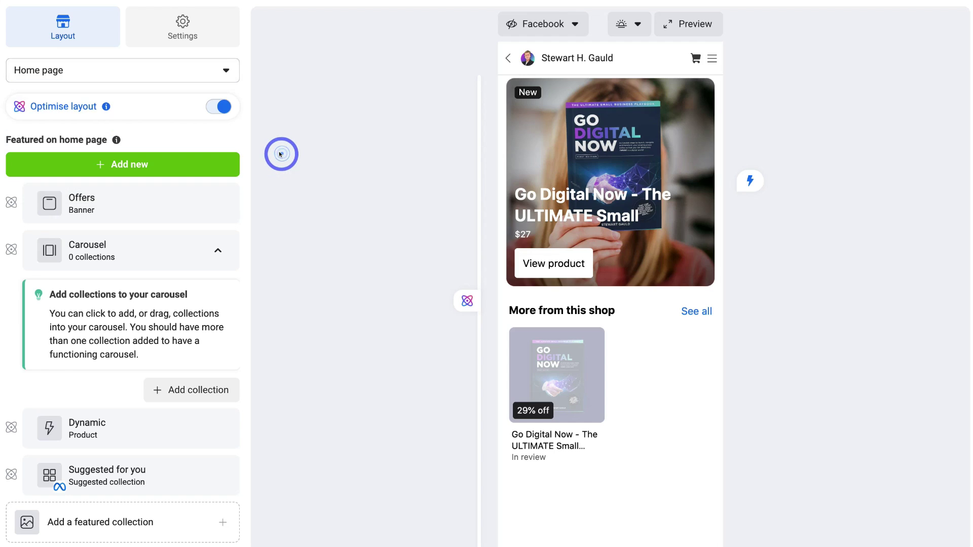
pyautogui.click(176, 36)
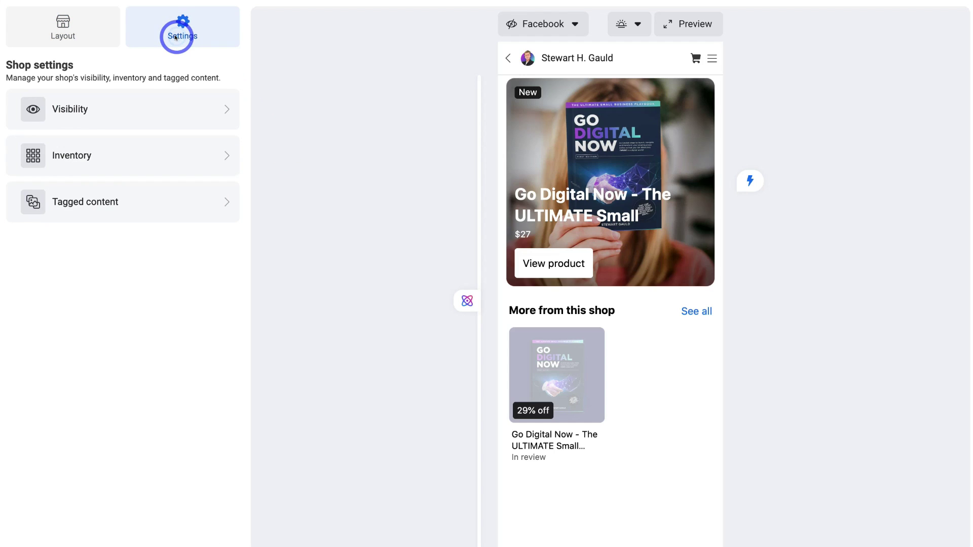
# Step: Review the shop's Visibility and Inventory settings, then confirm tagged photos are shown under Tagged content
pyautogui.click(197, 107)
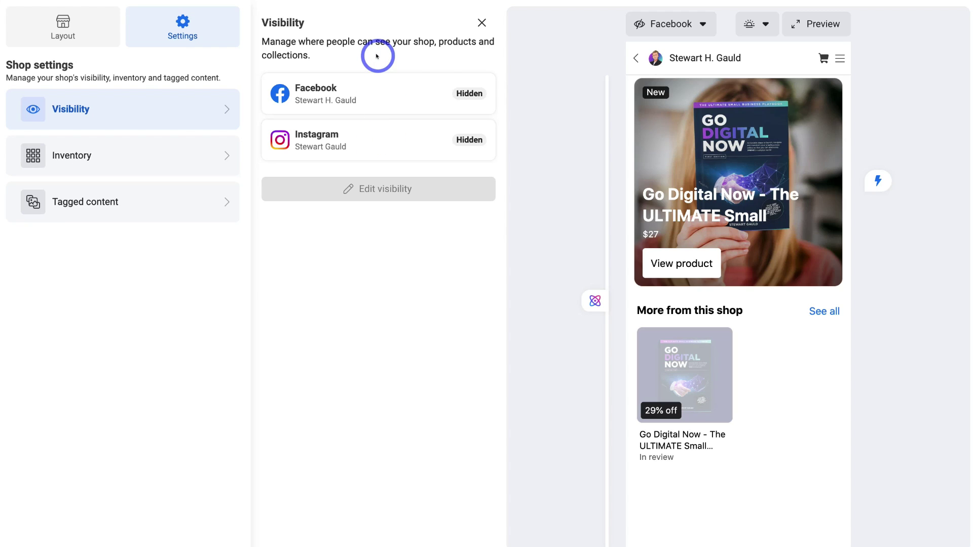
pyautogui.click(168, 154)
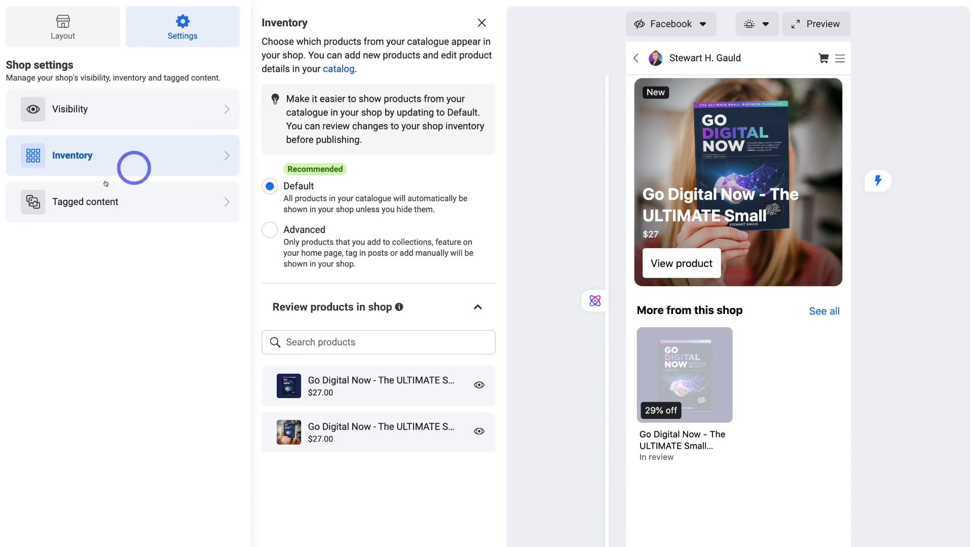
pyautogui.click(88, 205)
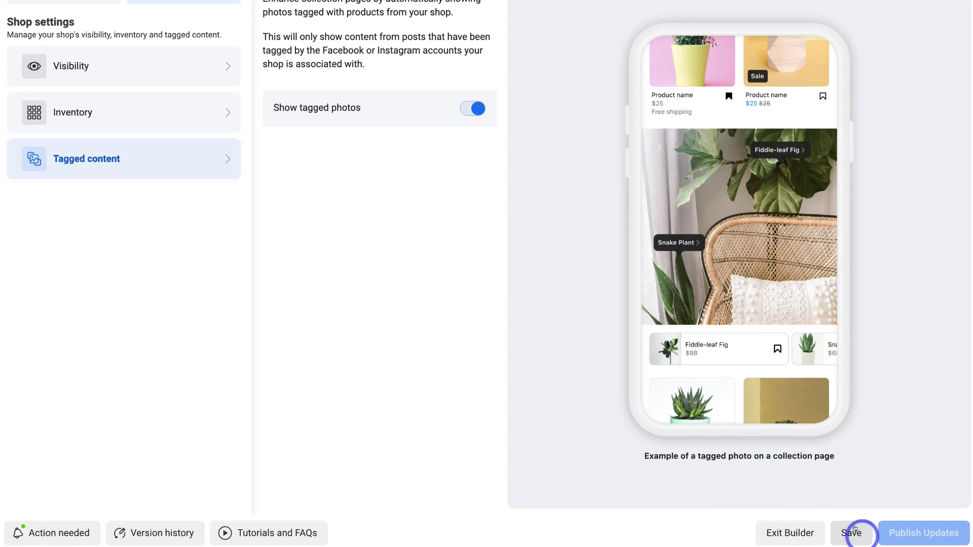
pyautogui.moveTo(923, 533)
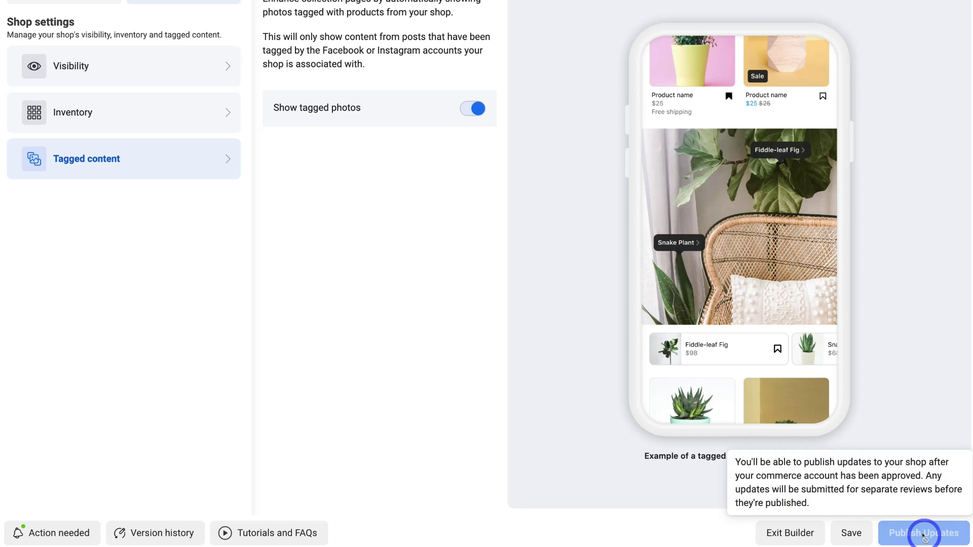